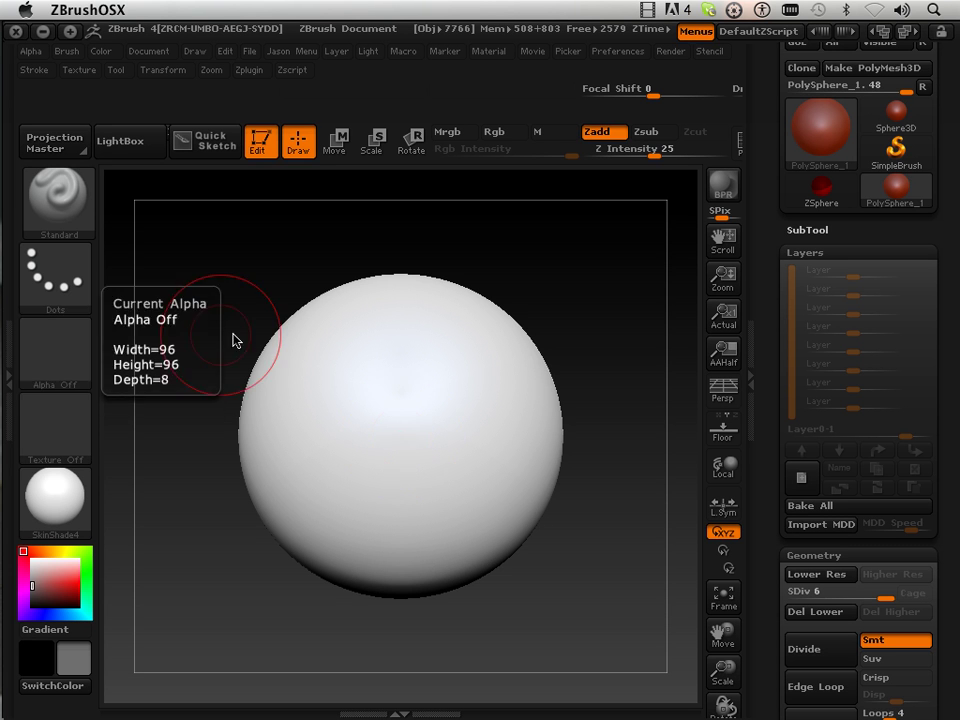
- Add two new layers to the sphere, named mask and mask2
{"action": "left_click", "coordinate": [802, 480]}
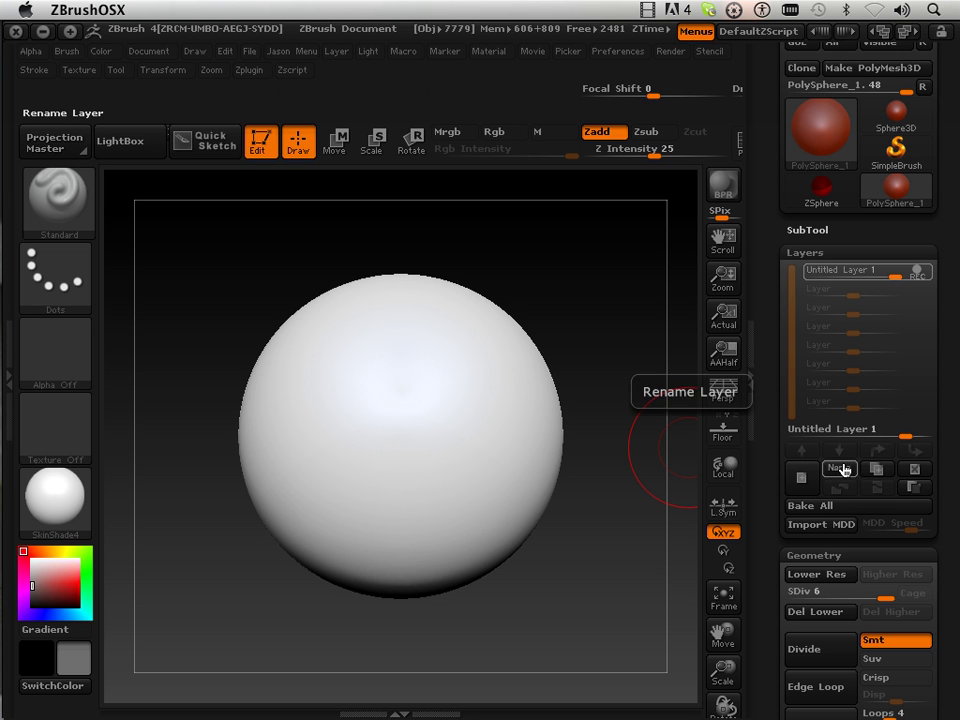
{"action": "left_click", "coordinate": [842, 468]}
{"action": "type", "text": "mask"}
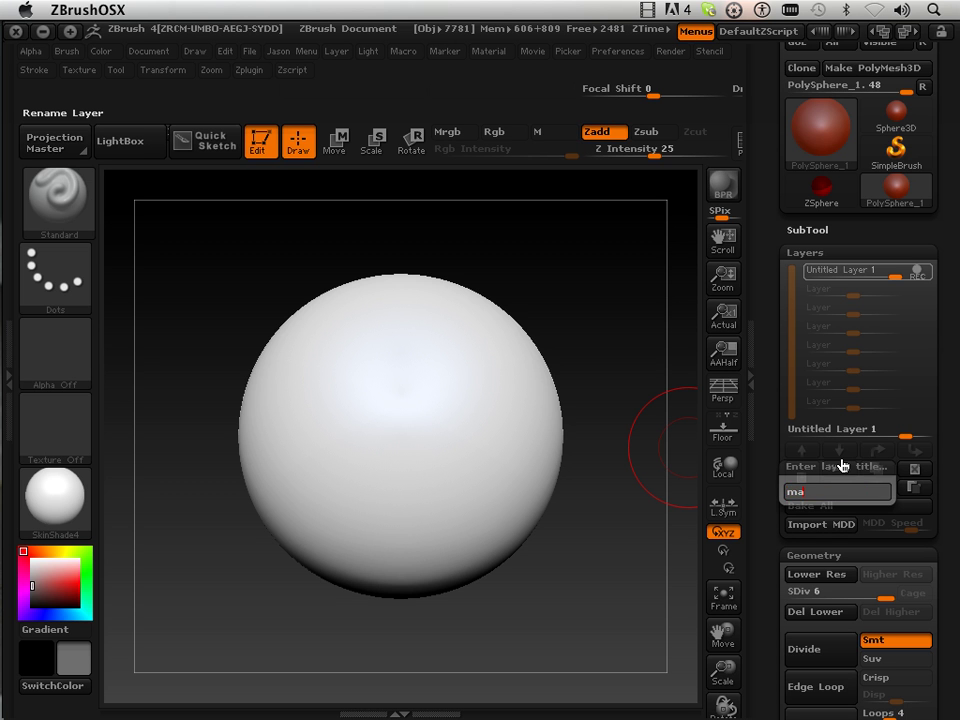
{"action": "key", "text": "Return"}
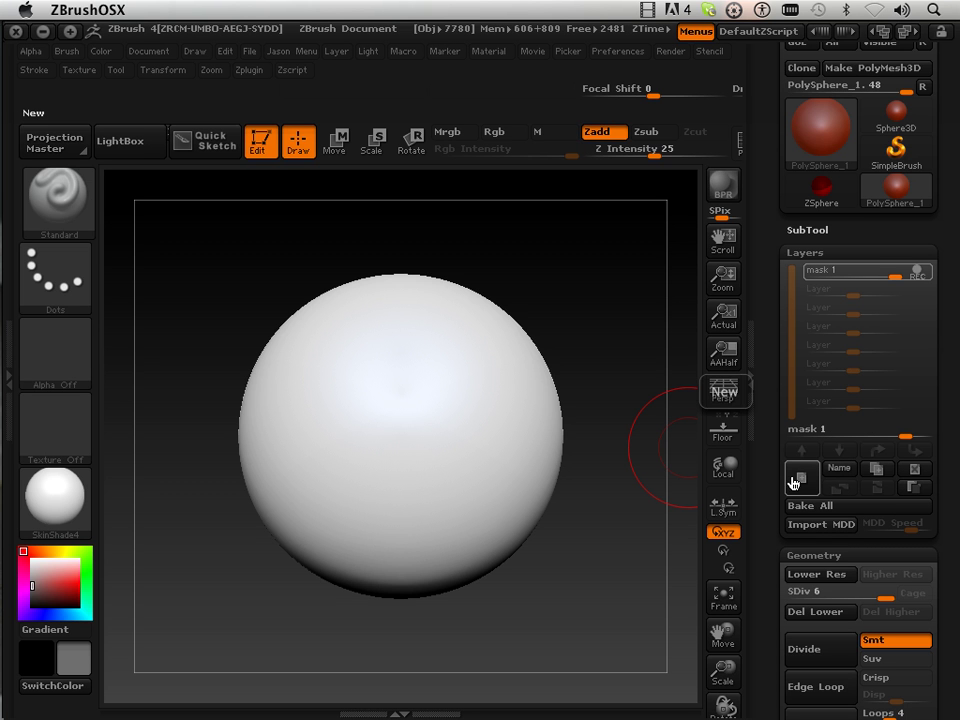
{"action": "left_click", "coordinate": [799, 478]}
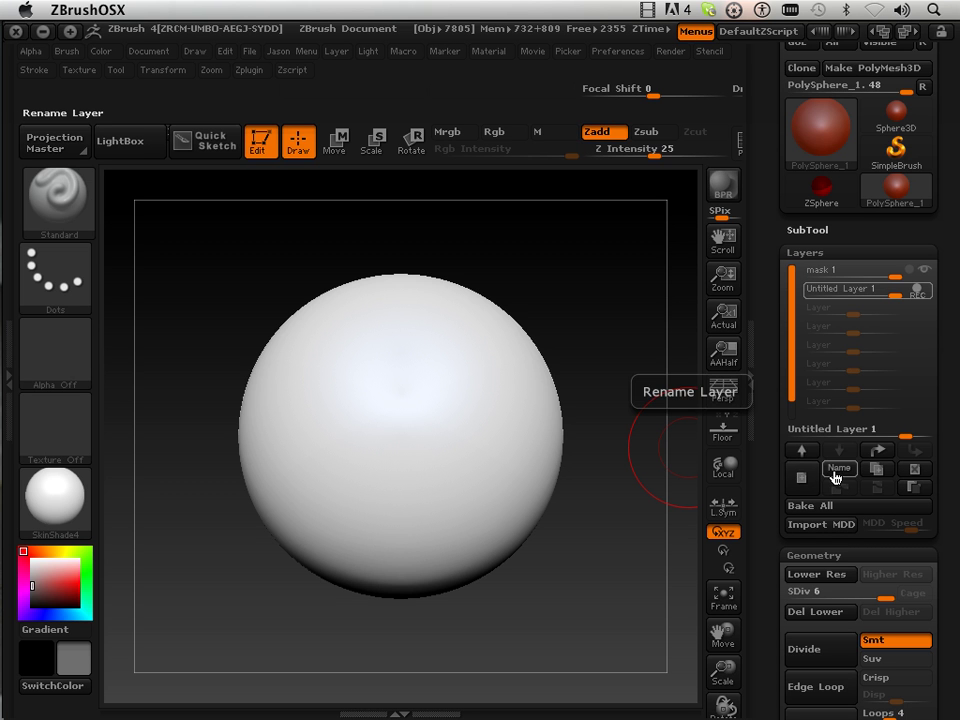
{"action": "left_click", "coordinate": [838, 468]}
{"action": "type", "text": "mask2"}
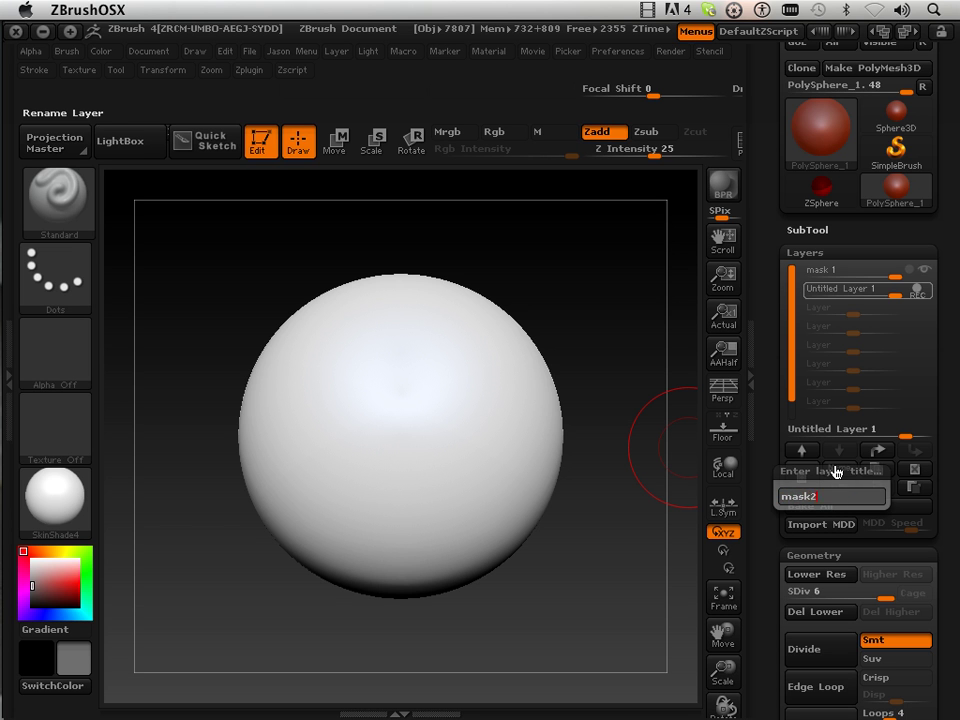
{"action": "key", "text": "Return"}
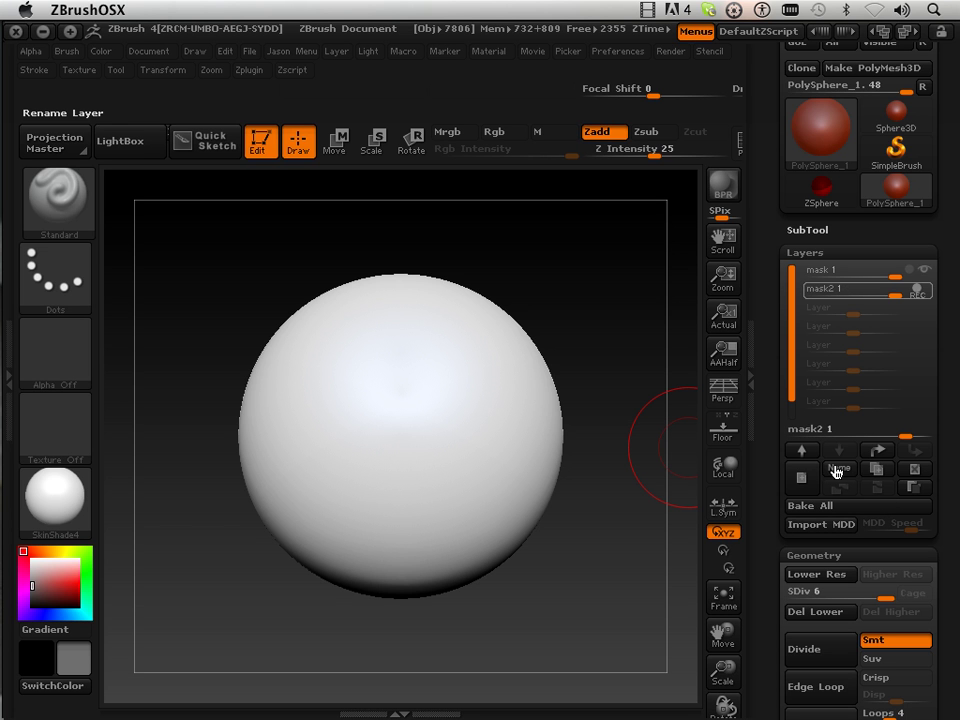
- Add a third layer named sculpt, then make mask 1 the active layer
{"action": "left_click", "coordinate": [801, 478]}
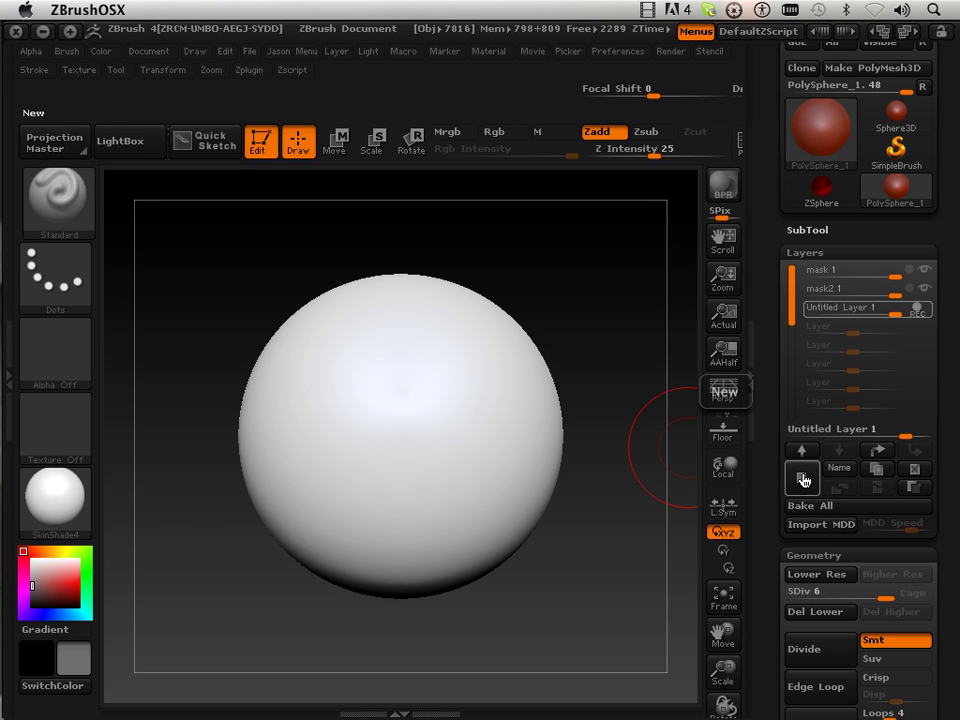
{"action": "left_click", "coordinate": [835, 478]}
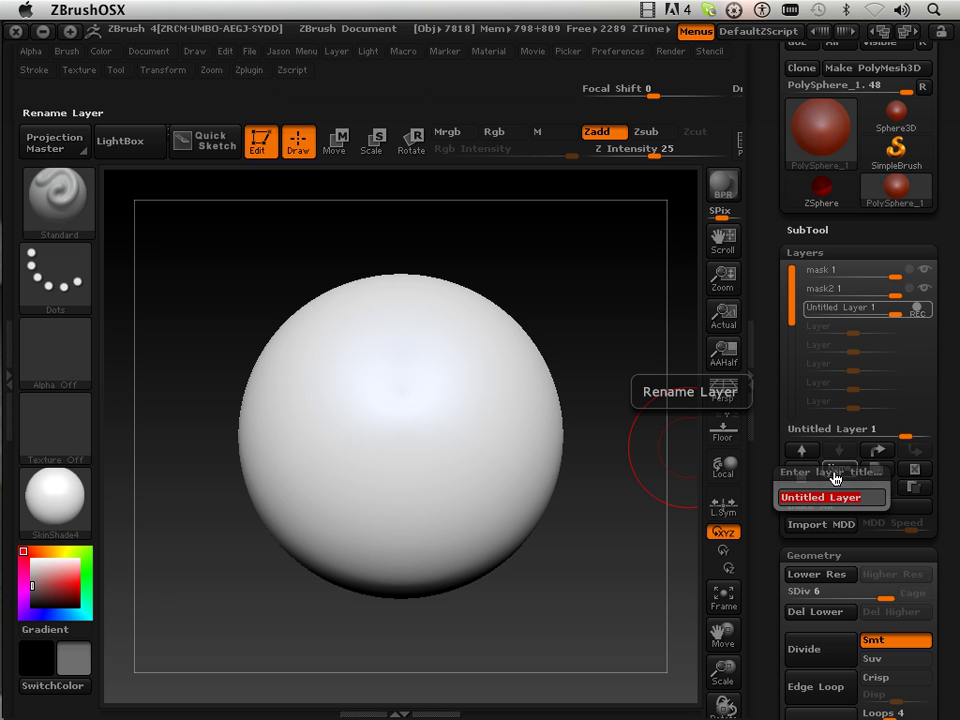
{"action": "type", "text": "sculp"}
{"action": "type", "text": "t"}
{"action": "key", "text": "Return"}
{"action": "left_click", "coordinate": [826, 270]}
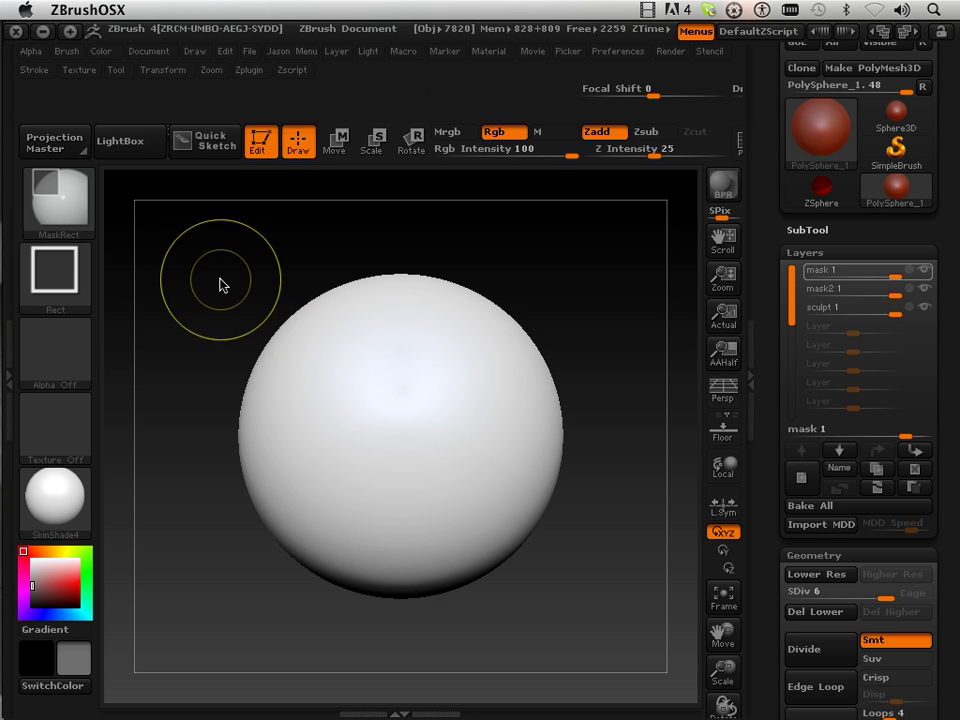
- Record a rectangular MaskRect mask over both sides of the sphere on mask 1
{"action": "left_click_drag", "start_coordinate": [219, 275], "coordinate": [316, 646], "text": "ctrl"}
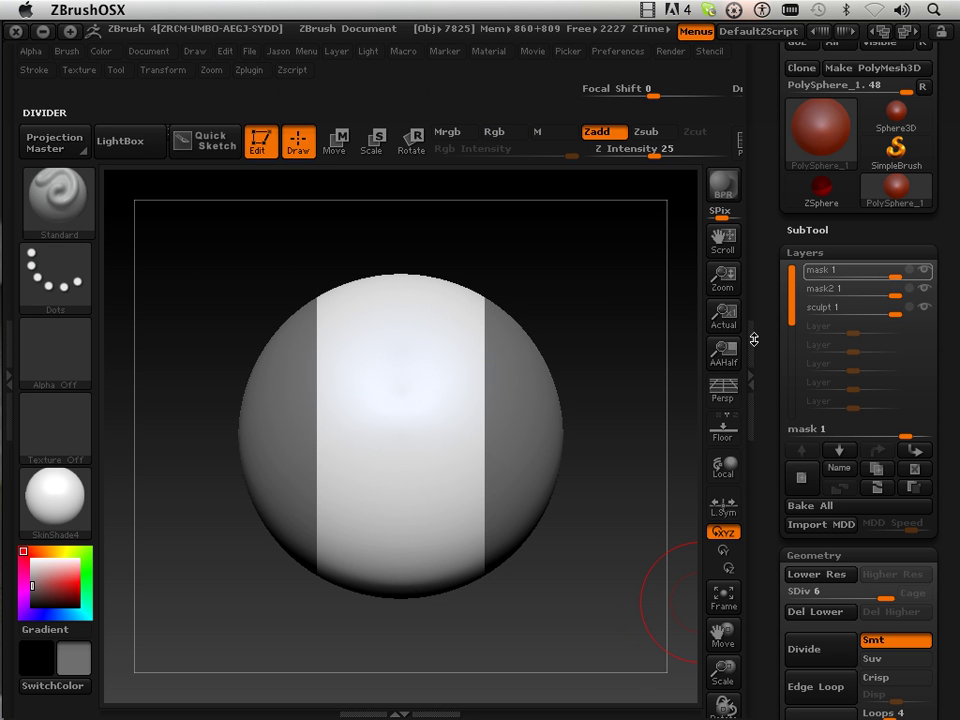
{"action": "left_click", "coordinate": [830, 272]}
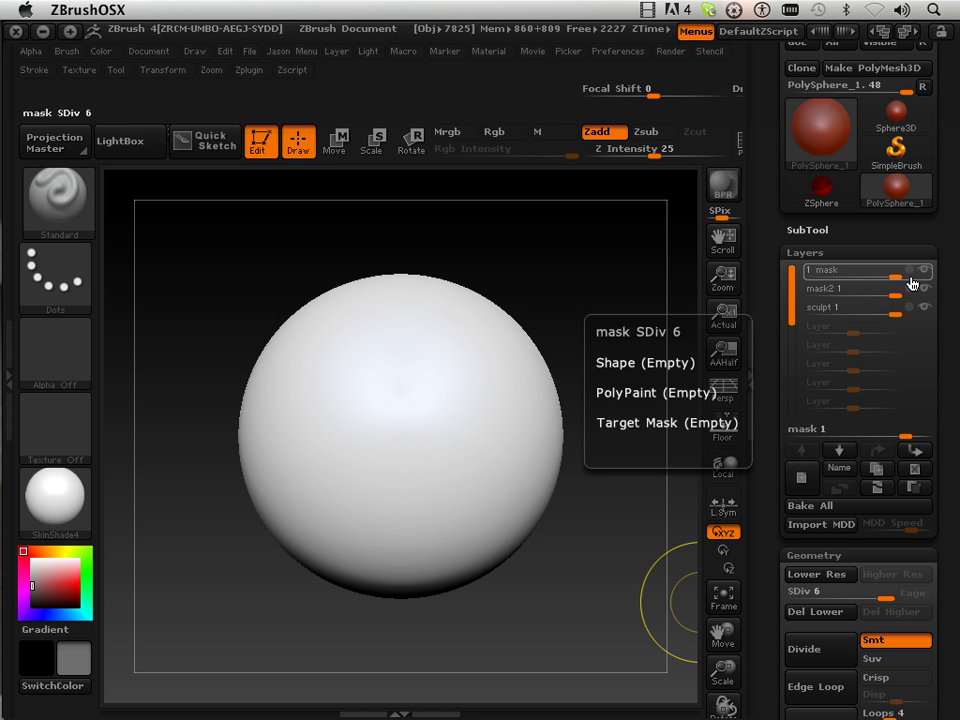
{"action": "key", "text": "ctrl"}
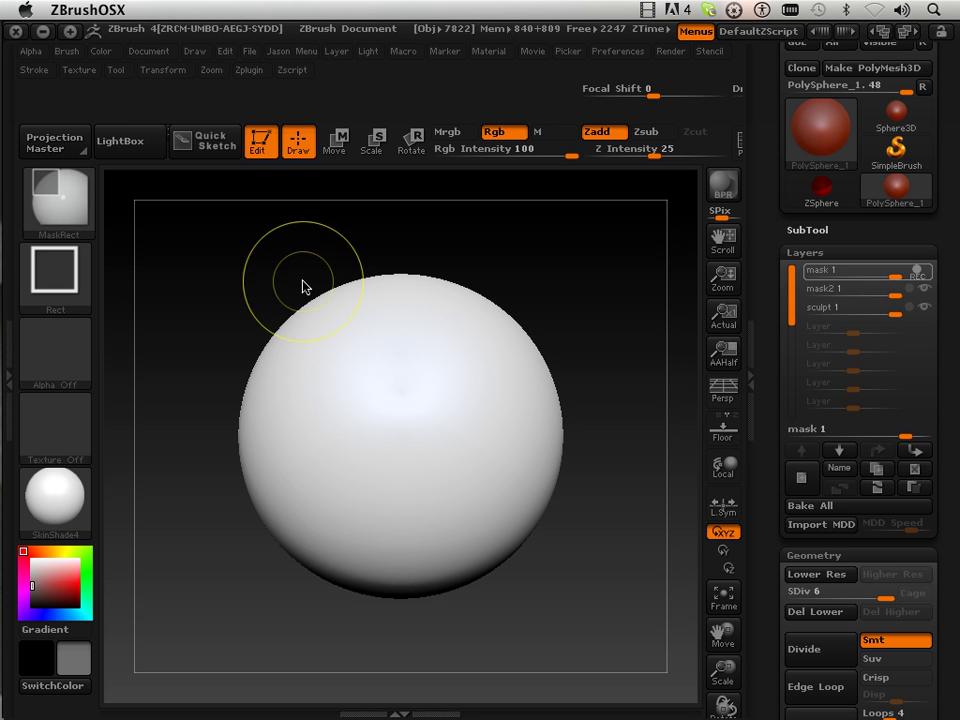
{"action": "left_click_drag", "start_coordinate": [179, 295], "coordinate": [290, 598], "text": "ctrl"}
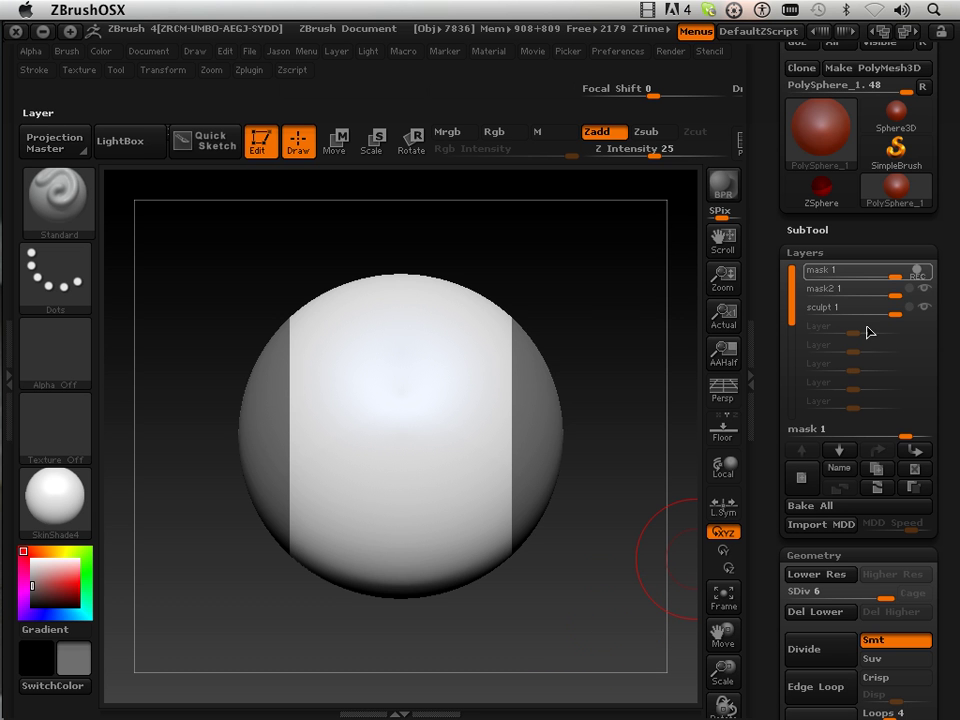
- Record a thin vertical centre-strip mask on mask2, then activate sculpt 1 with mask2 off
{"action": "left_click", "coordinate": [907, 297]}
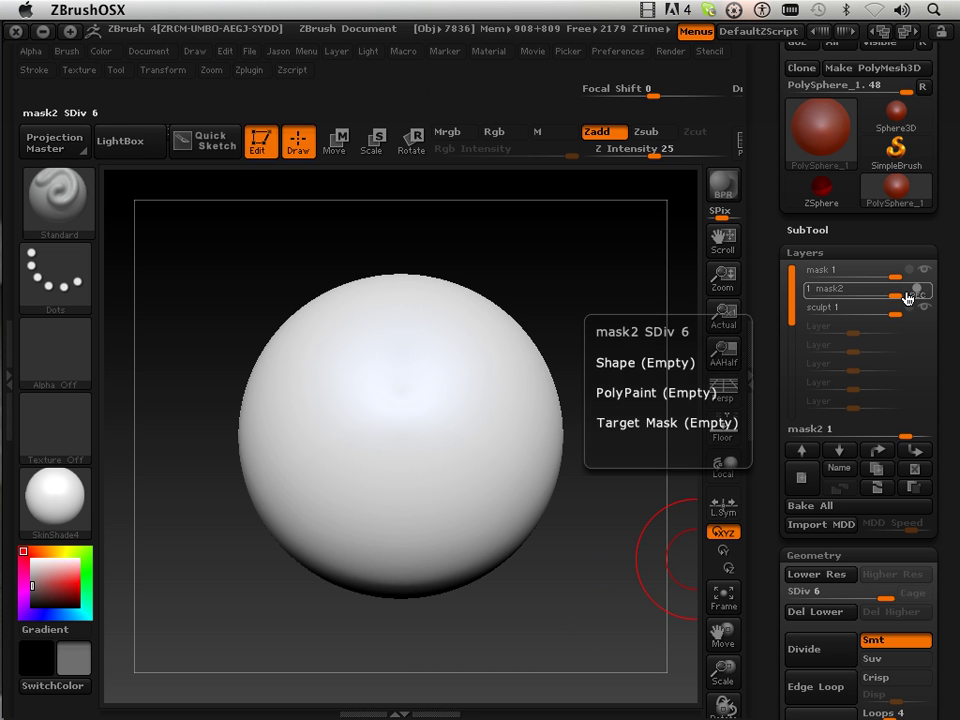
{"action": "left_click_drag", "start_coordinate": [396, 250], "coordinate": [416, 682], "text": "ctrl"}
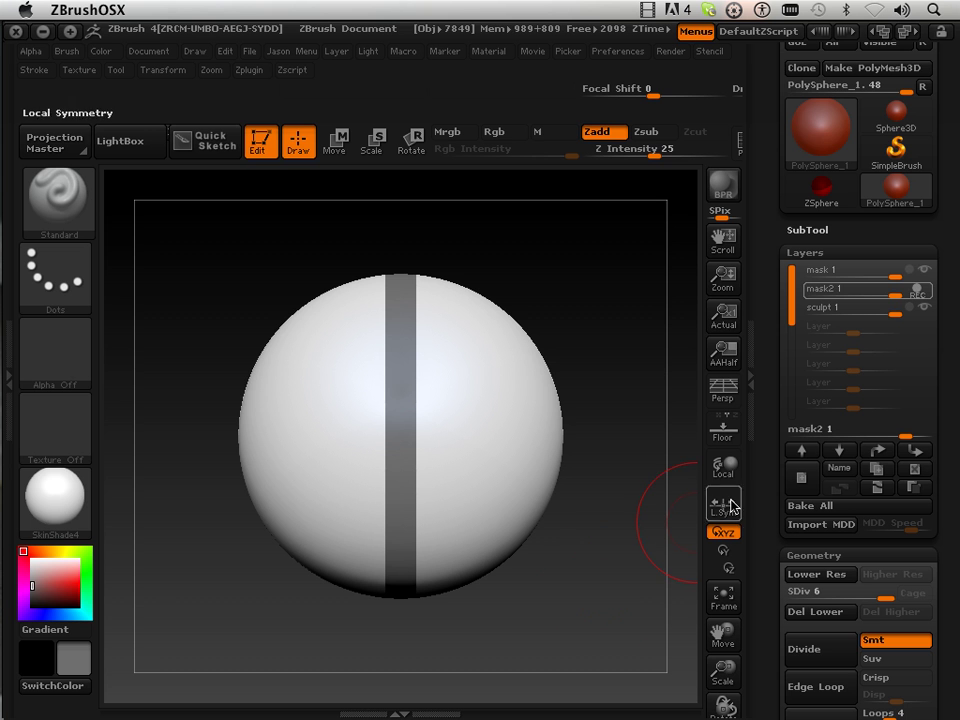
{"action": "left_click", "coordinate": [911, 279]}
{"action": "left_click", "coordinate": [914, 292]}
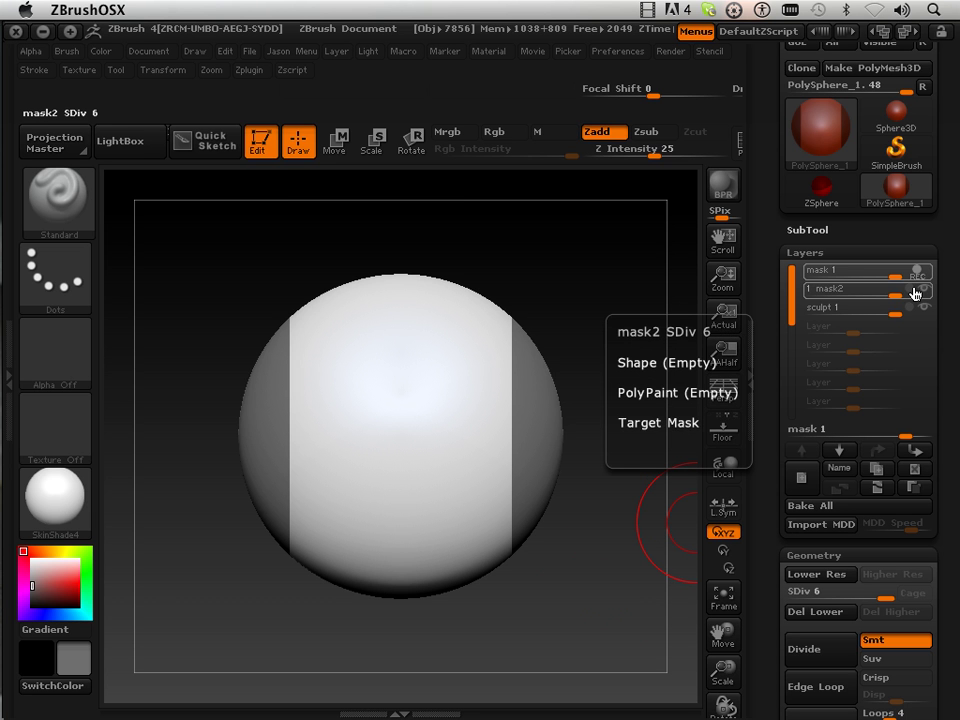
{"action": "left_click", "coordinate": [914, 292]}
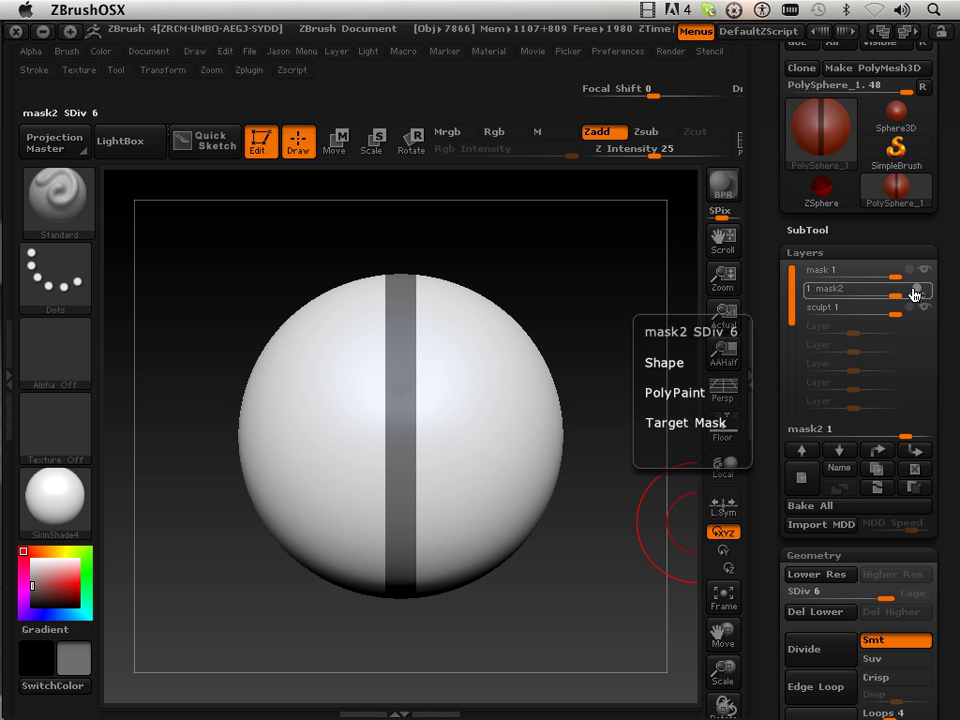
{"action": "left_click", "coordinate": [900, 306]}
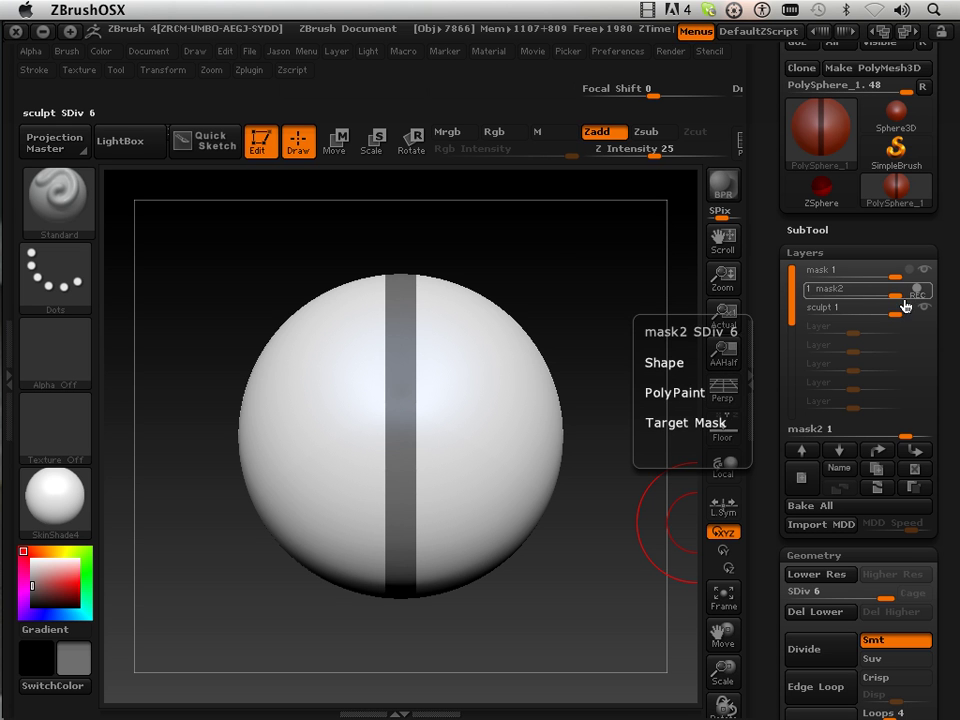
{"action": "left_click", "coordinate": [847, 305]}
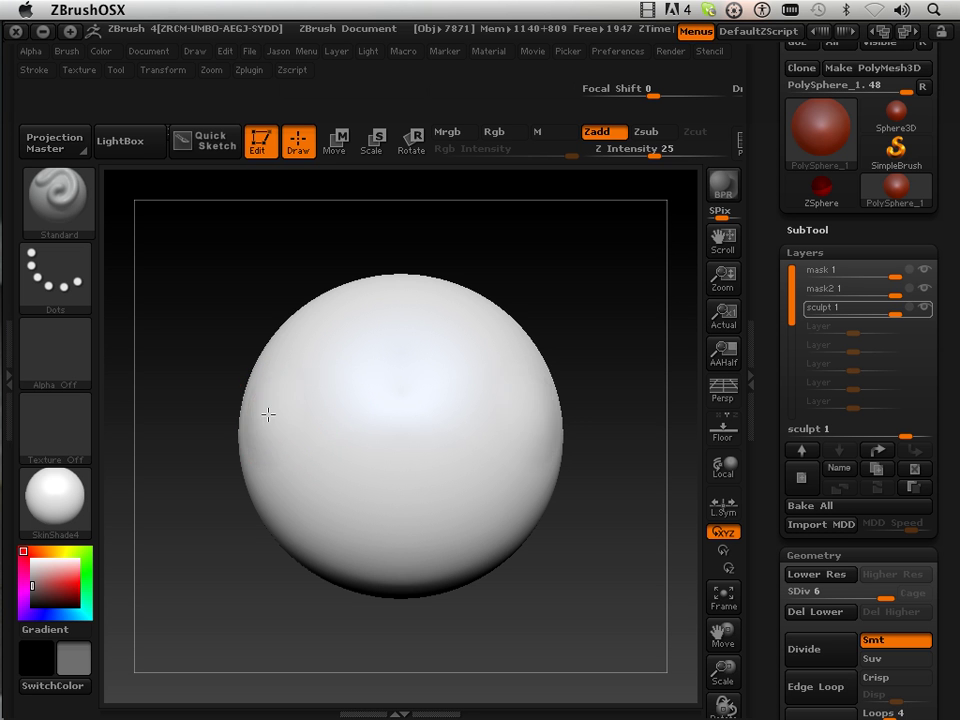
- Try a horizontal sculpt stroke across the sphere's middle and undo it
{"action": "mouse_move", "coordinate": [266, 414]}
{"action": "left_mouse_down"}
{"action": "mouse_move", "coordinate": [564, 413]}
{"action": "mouse_move", "coordinate": [600, 422]}
{"action": "left_mouse_up"}
{"action": "key", "text": "ctrl"}
{"action": "key", "text": "ctrl+z"}
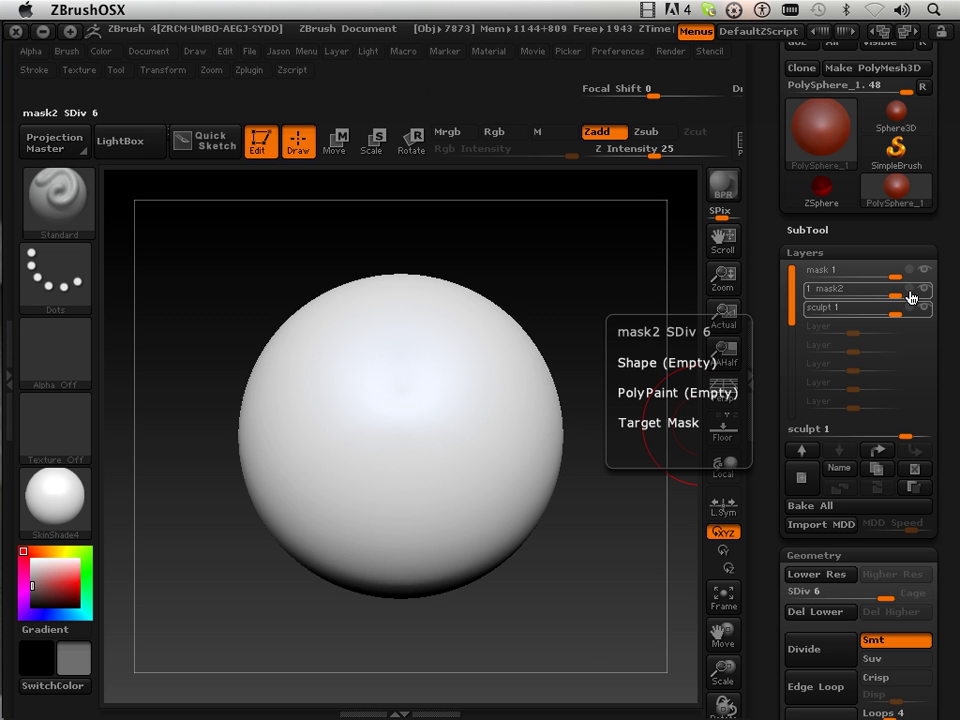
- Activate the mask2 layer so its centre-strip mask shows, with Tool > Masking in view
{"action": "left_click", "coordinate": [911, 296]}
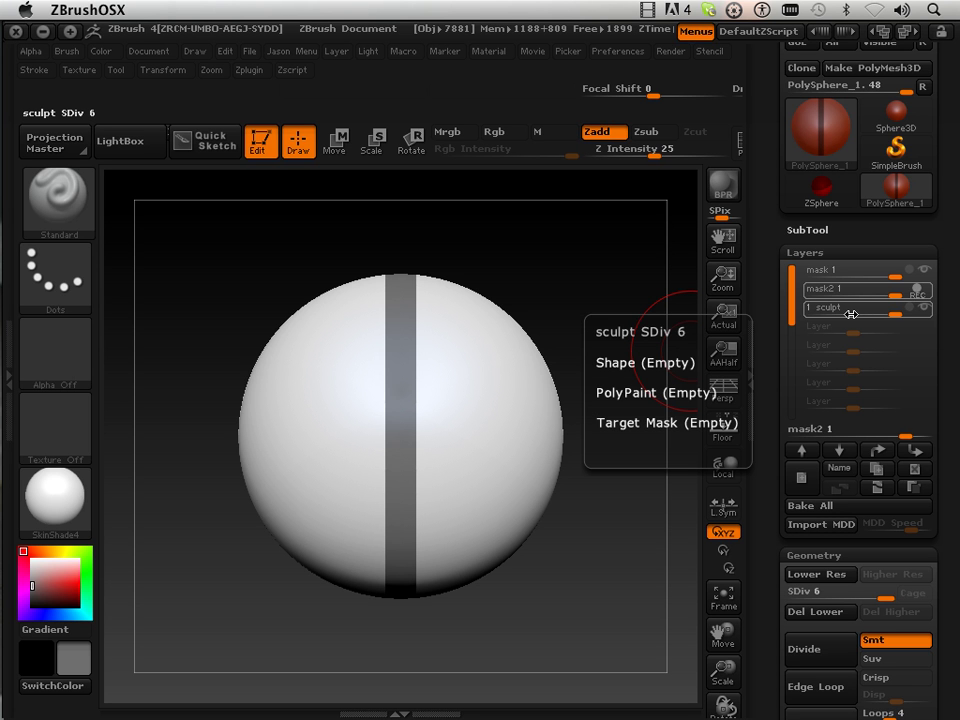
{"action": "left_click", "coordinate": [851, 314]}
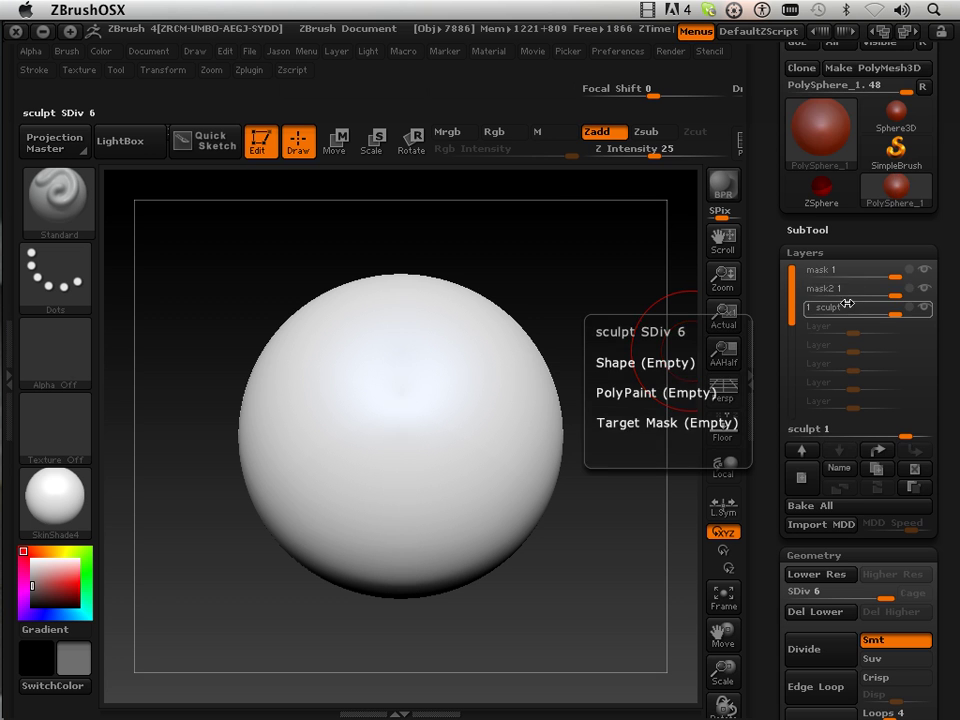
{"action": "left_click", "coordinate": [844, 290]}
{"action": "scroll", "coordinate": [830, 450], "scroll_direction": "down", "scroll_amount": 10}
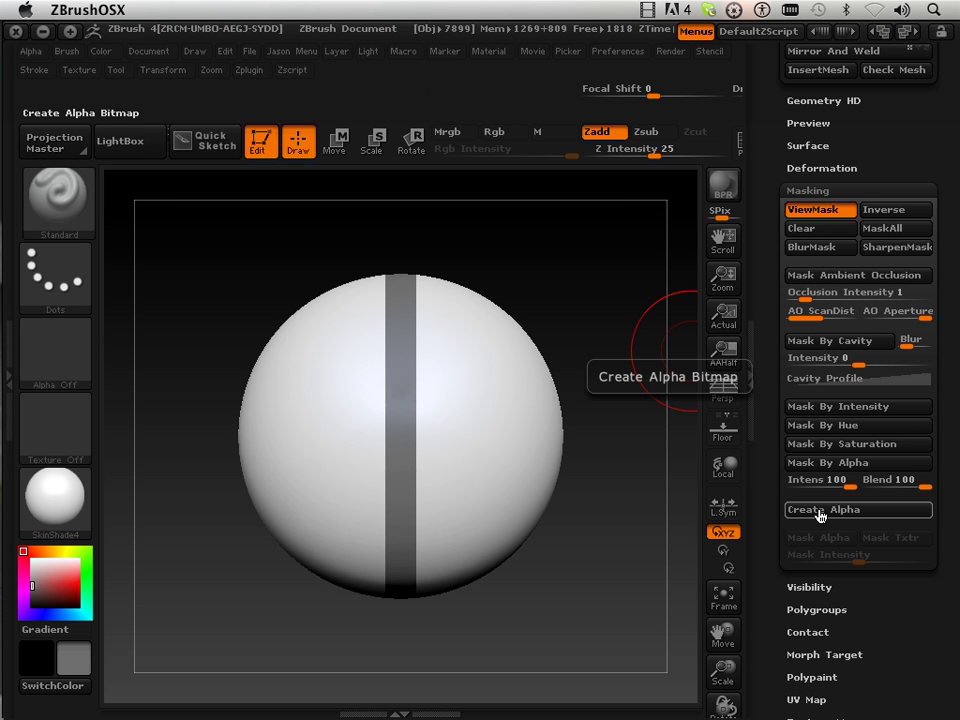
- Create the PolySphere_4 alpha from the mask2 centre-strip mask
{"action": "left_click", "coordinate": [820, 512]}
{"action": "scroll", "coordinate": [820, 300], "scroll_direction": "up", "scroll_amount": 10}
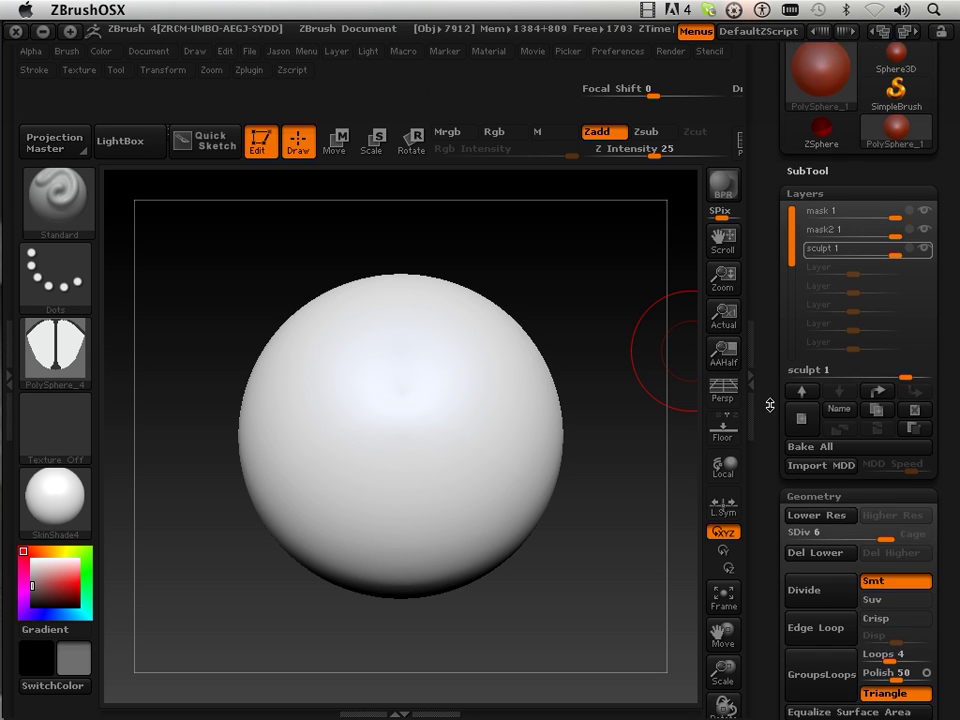
{"action": "scroll", "coordinate": [762, 288], "scroll_direction": "down", "scroll_amount": 10}
{"action": "scroll", "coordinate": [762, 288], "scroll_direction": "down", "scroll_amount": 10}
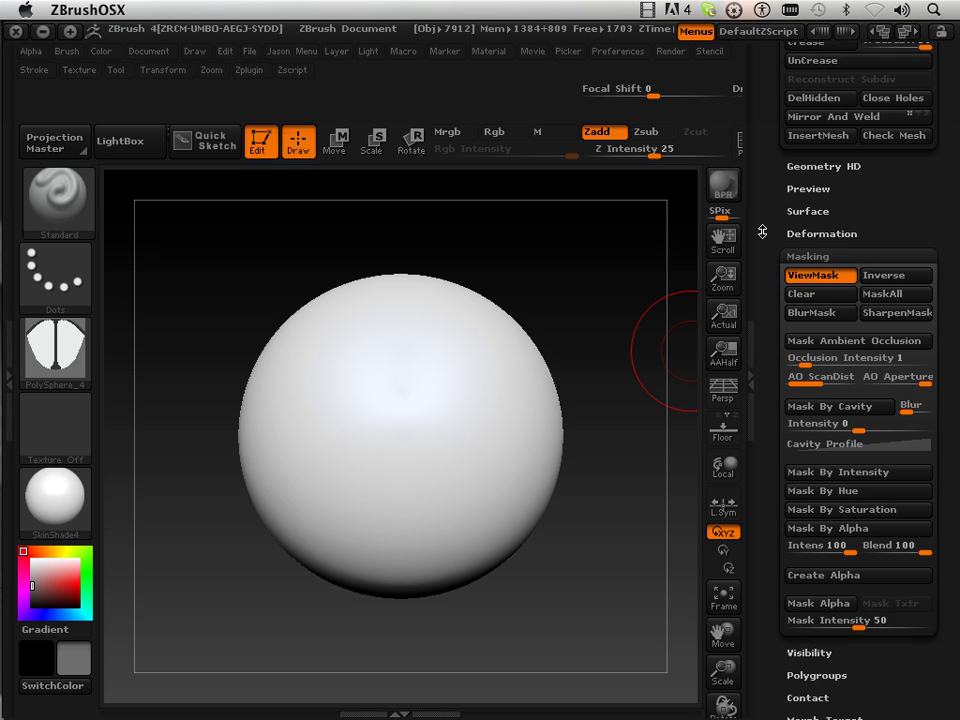
{"action": "scroll", "coordinate": [762, 230], "scroll_direction": "down", "scroll_amount": 1}
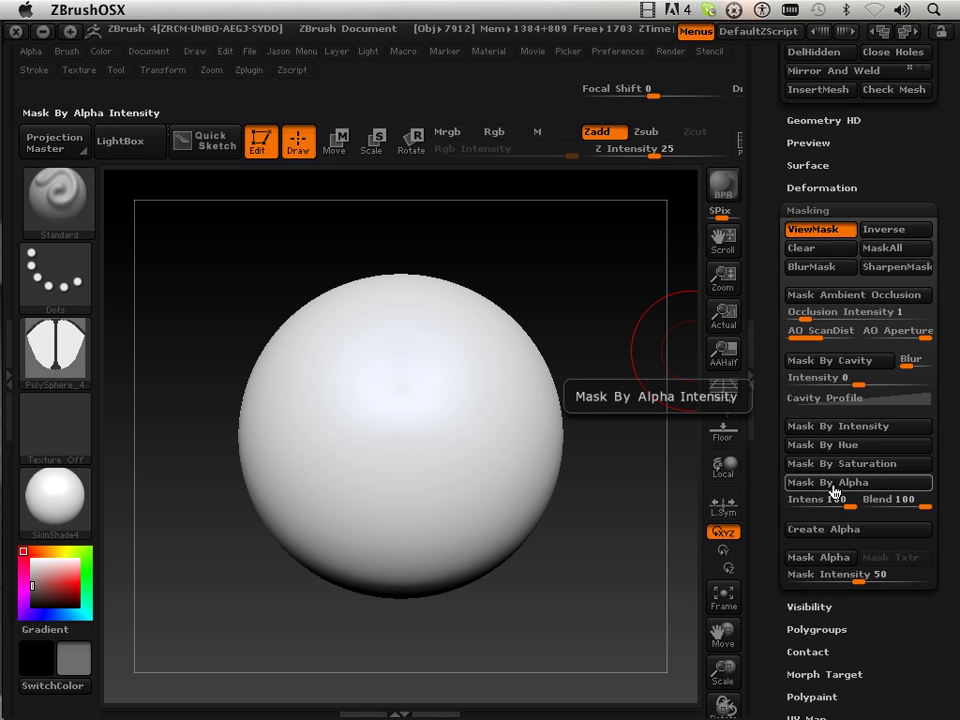
- Mask the sculpt layer with the stripe alpha via Mask By Alpha, undoing a test stroke
{"action": "left_click", "coordinate": [834, 491]}
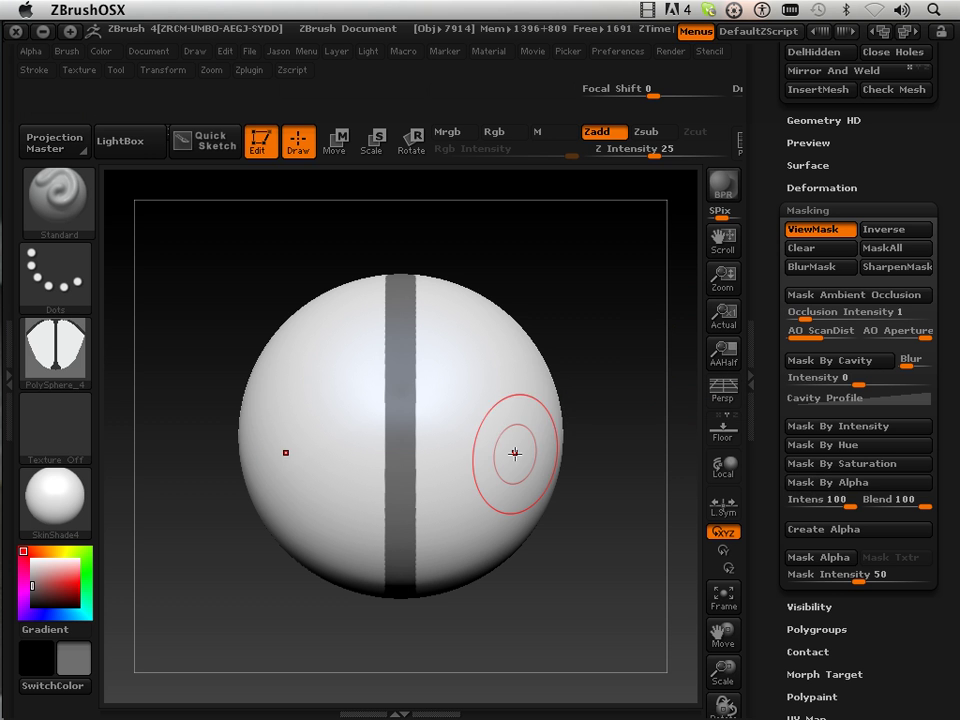
{"action": "left_click_drag", "start_coordinate": [270, 385], "coordinate": [625, 407]}
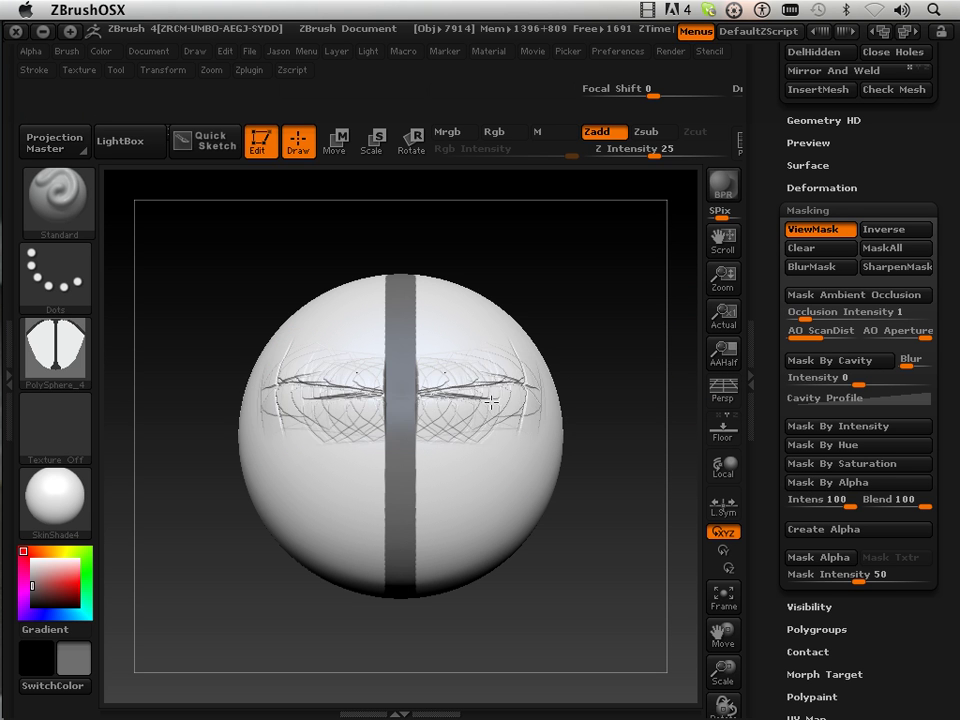
{"action": "key", "text": "ctrl"}
{"action": "key", "text": "ctrl+z"}
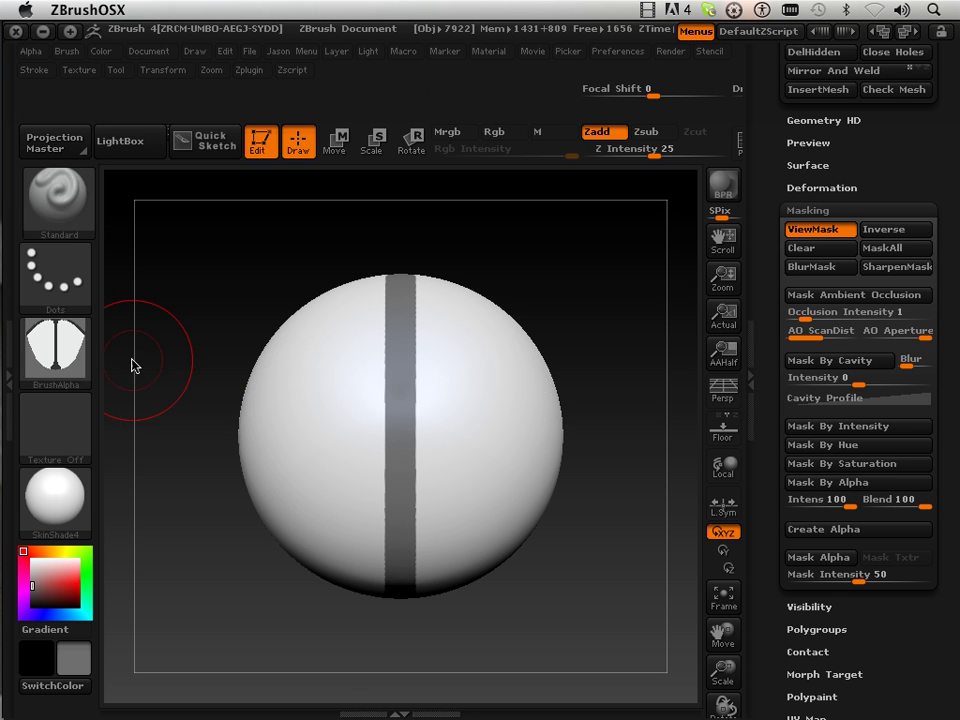
- Set the brush alpha to Off and undo a trial equator stroke
{"action": "left_click", "coordinate": [55, 355]}
{"action": "left_click", "coordinate": [88, 430]}
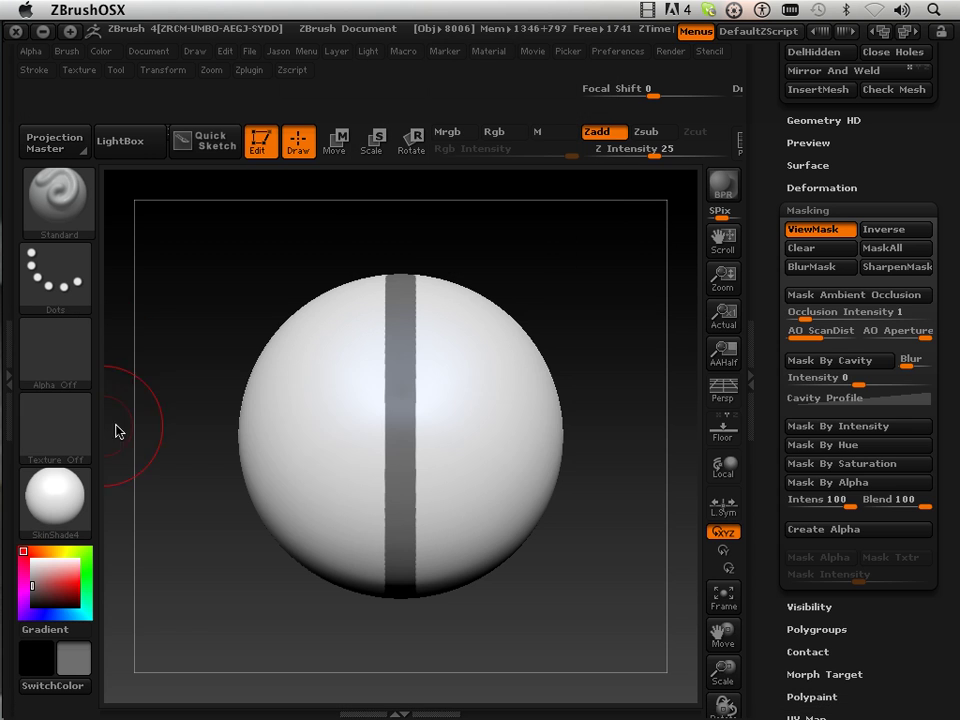
{"action": "left_click_drag", "start_coordinate": [436, 419], "coordinate": [268, 411]}
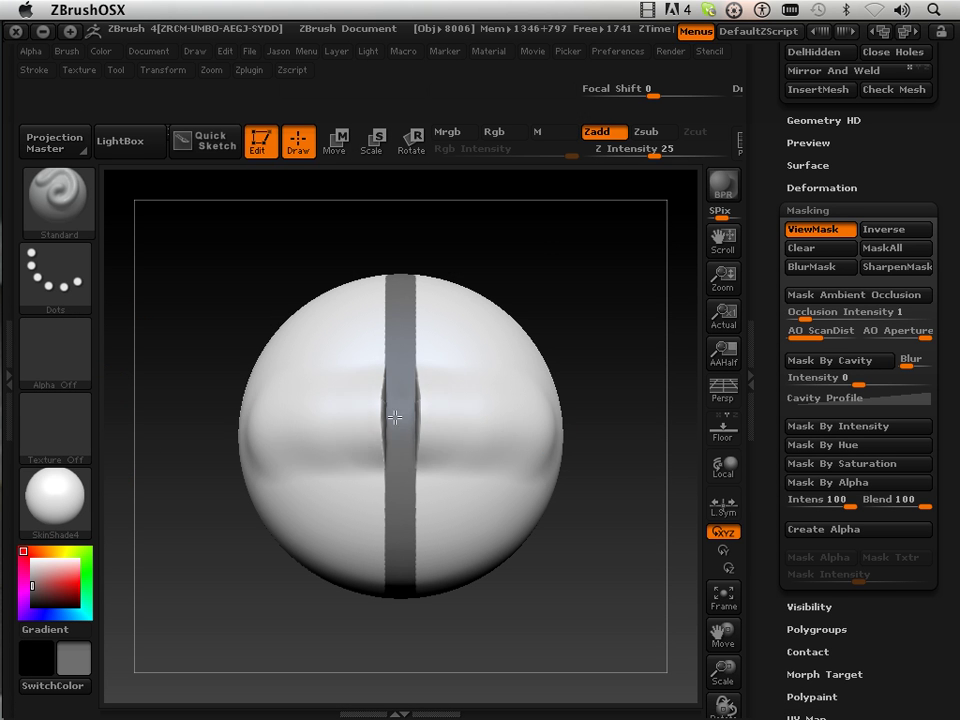
{"action": "key", "text": "ctrl"}
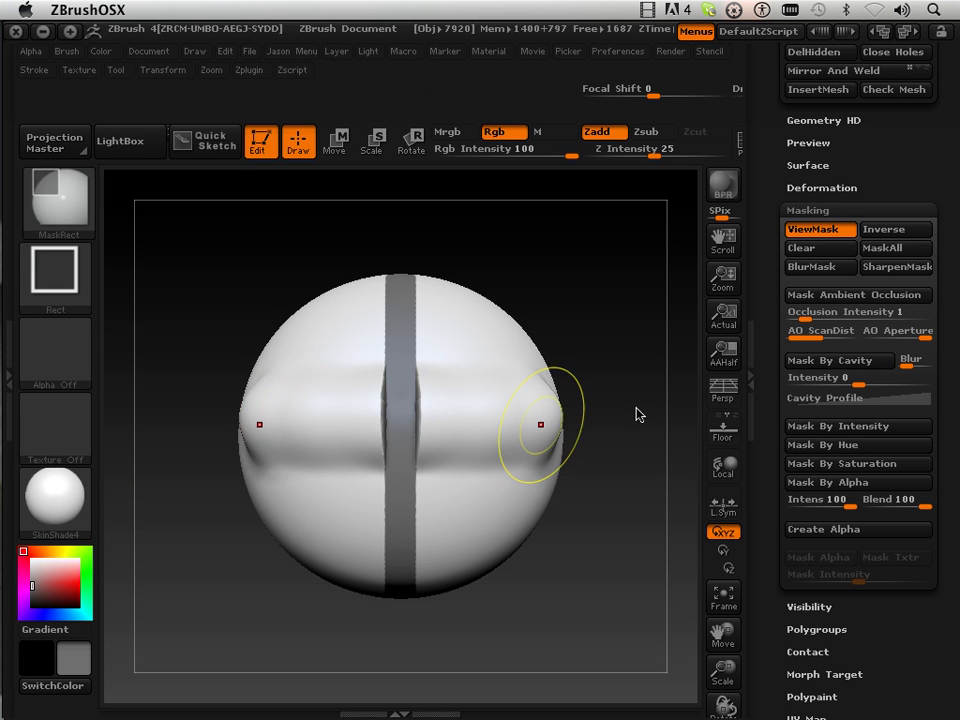
{"action": "key", "text": "ctrl+z"}
- Select mask 1 and save its side-band mask as alpha PolySphere_5
{"action": "scroll", "coordinate": [772, 257], "scroll_direction": "up", "scroll_amount": 5}
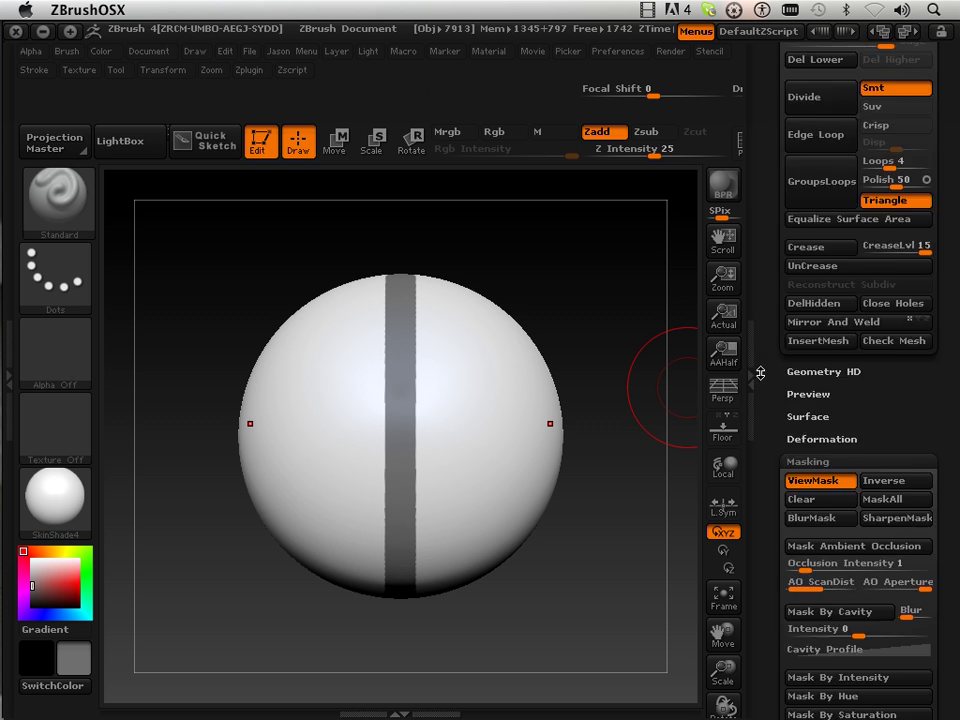
{"action": "scroll", "coordinate": [785, 400], "scroll_direction": "up", "scroll_amount": 5}
{"action": "scroll", "coordinate": [800, 420], "scroll_direction": "up", "scroll_amount": 5}
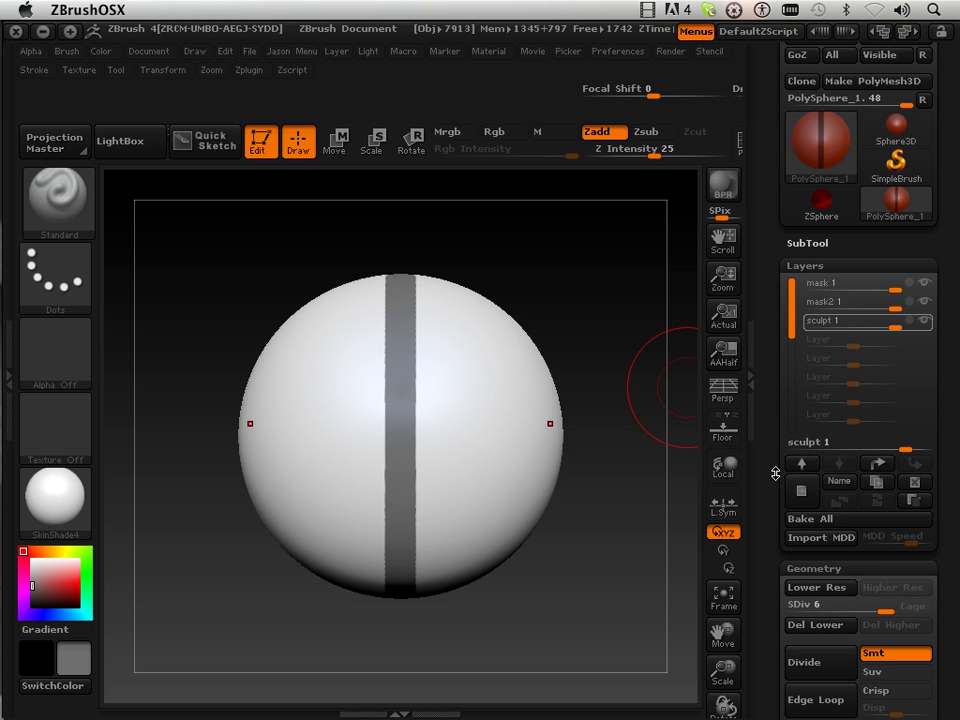
{"action": "left_click", "coordinate": [910, 292]}
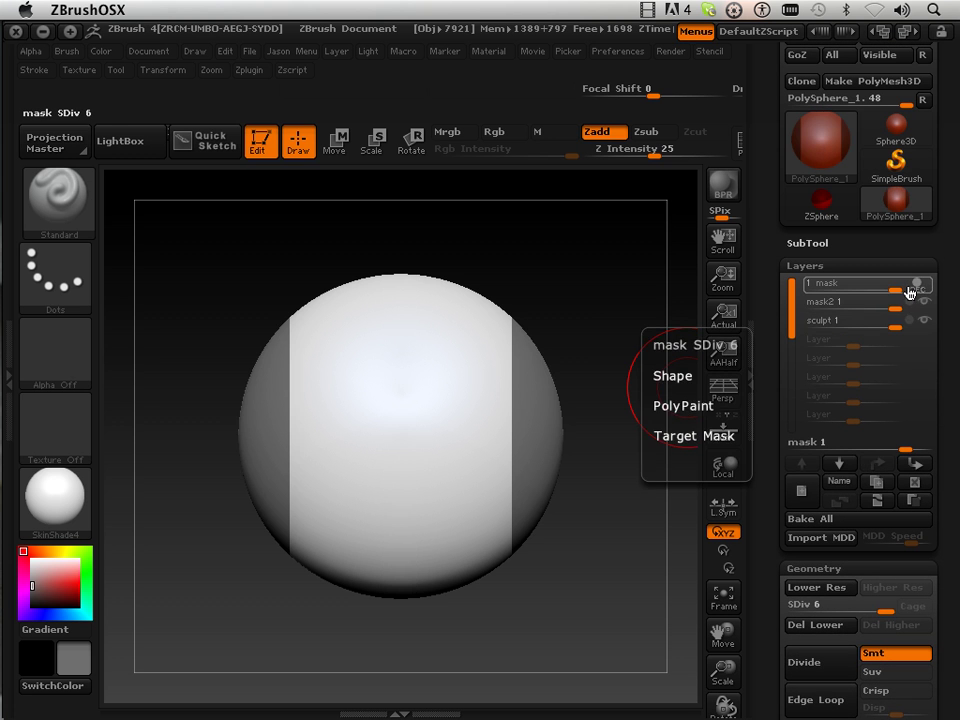
{"action": "scroll", "coordinate": [763, 419], "scroll_direction": "down", "scroll_amount": 4}
{"action": "scroll", "coordinate": [765, 400], "scroll_direction": "down", "scroll_amount": 4}
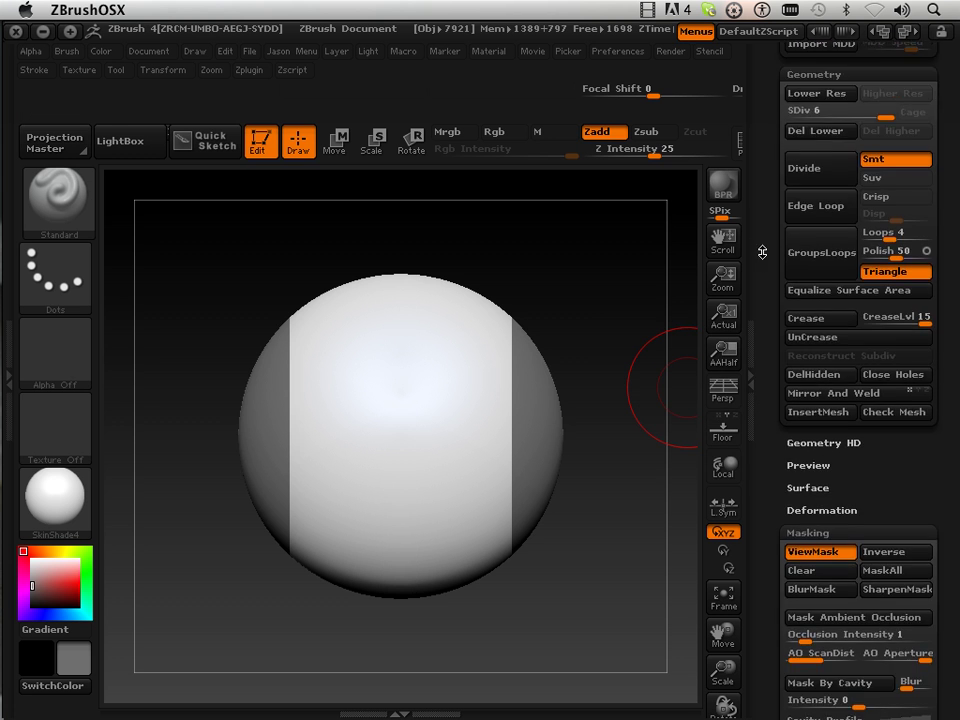
{"action": "scroll", "coordinate": [770, 370], "scroll_direction": "down", "scroll_amount": 4}
{"action": "scroll", "coordinate": [775, 333], "scroll_direction": "down", "scroll_amount": 3}
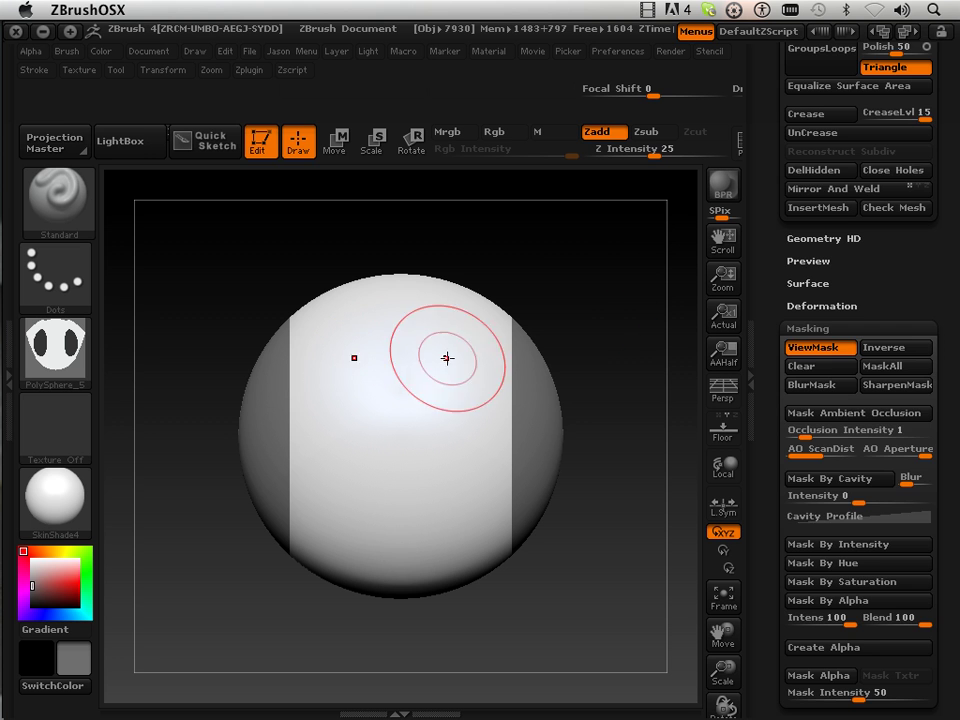
{"action": "scroll", "coordinate": [772, 331], "scroll_direction": "up", "scroll_amount": 3}
{"action": "scroll", "coordinate": [772, 331], "scroll_direction": "up", "scroll_amount": 3}
{"action": "scroll", "coordinate": [772, 331], "scroll_direction": "up", "scroll_amount": 3}
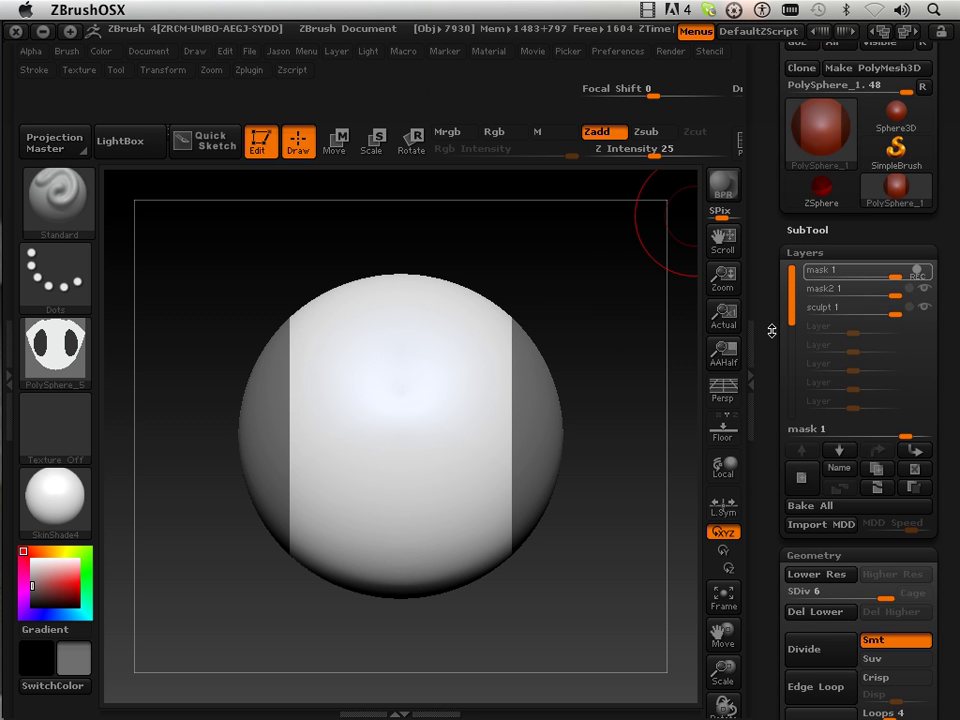
- Apply Mask By Alpha to the sculpt layer's sides, then select PolySphere_4 as current alpha
{"action": "left_click", "coordinate": [839, 316]}
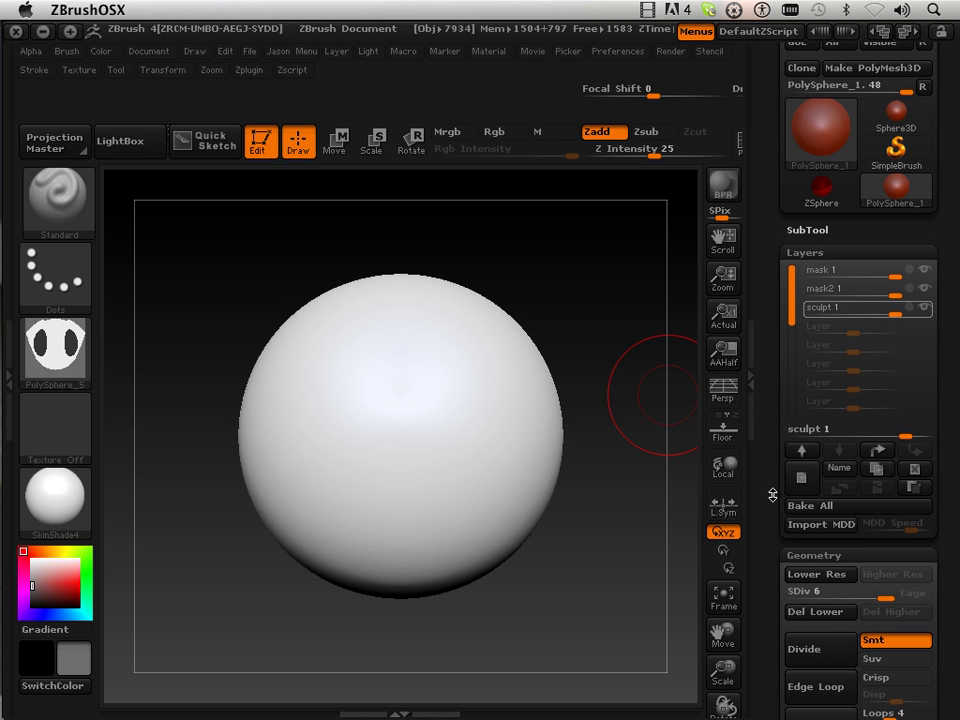
{"action": "scroll", "coordinate": [773, 318], "scroll_direction": "down", "scroll_amount": 5}
{"action": "scroll", "coordinate": [773, 318], "scroll_direction": "down", "scroll_amount": 5}
{"action": "scroll", "coordinate": [774, 290], "scroll_direction": "down", "scroll_amount": 5}
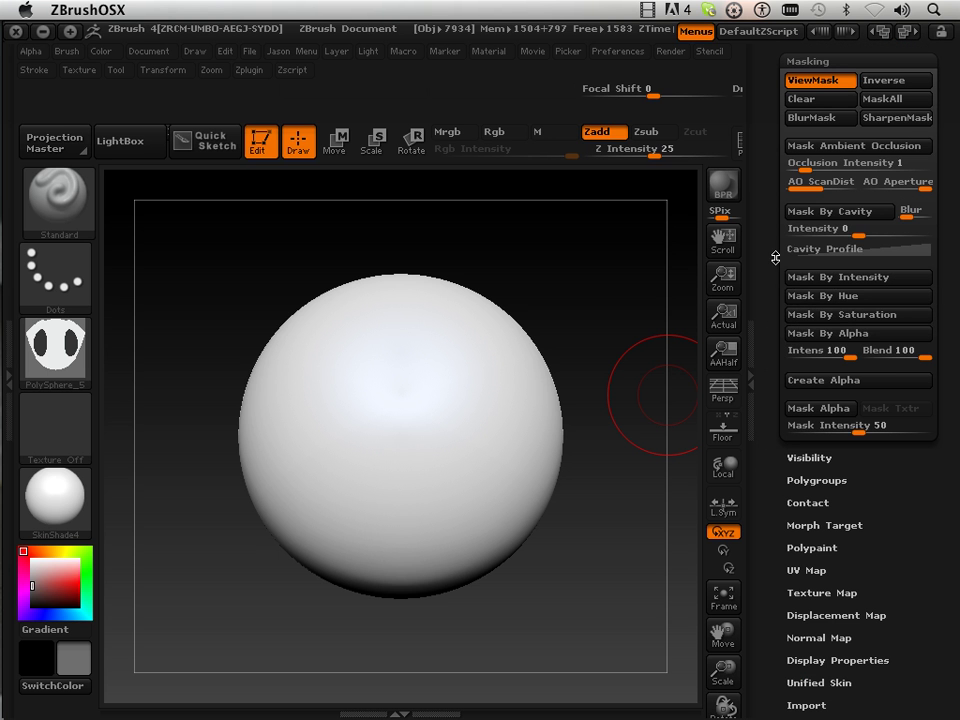
{"action": "left_click", "coordinate": [815, 333]}
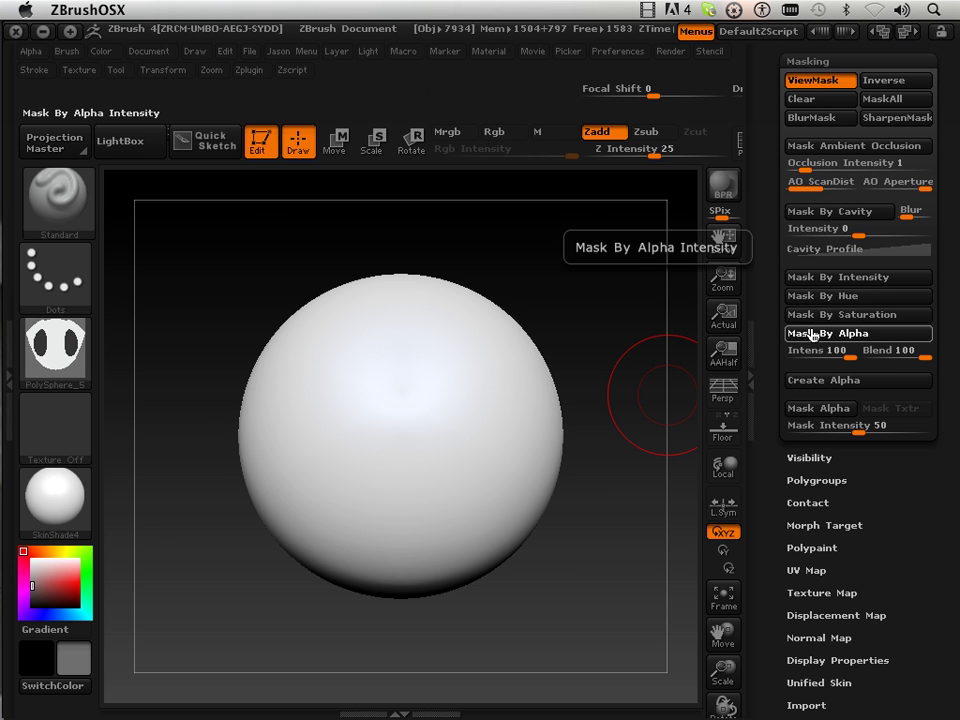
{"action": "left_click", "coordinate": [60, 355]}
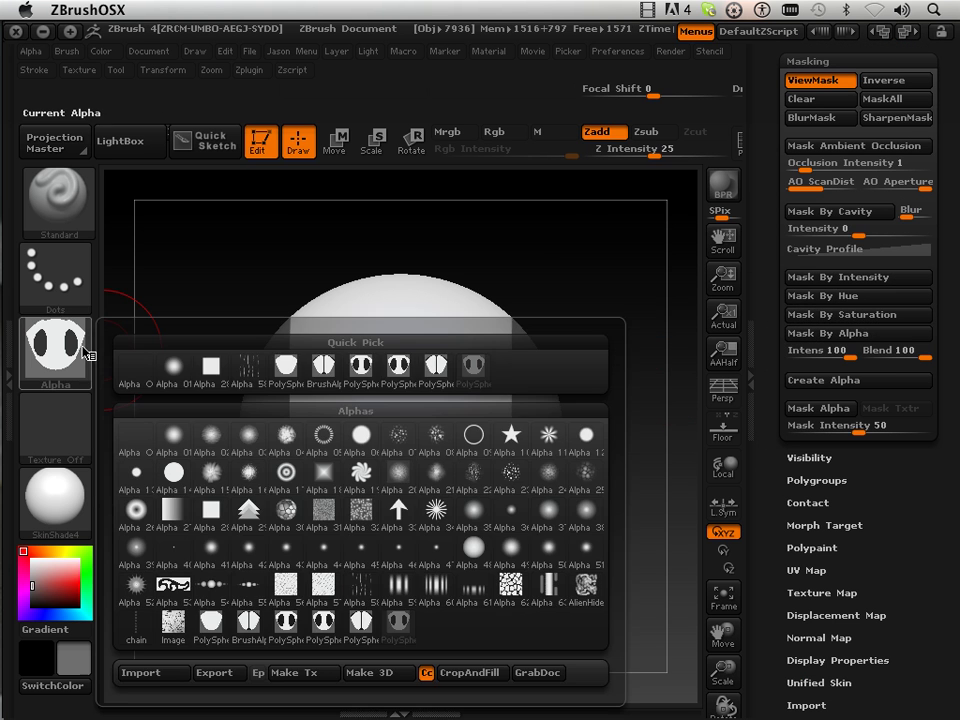
{"action": "left_click", "coordinate": [440, 366]}
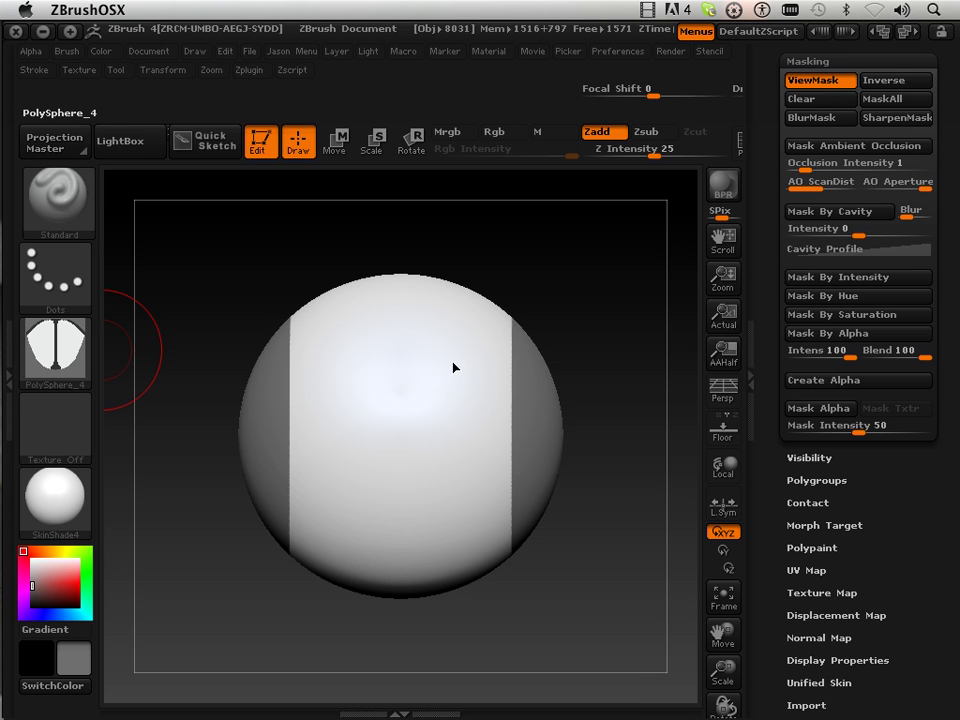